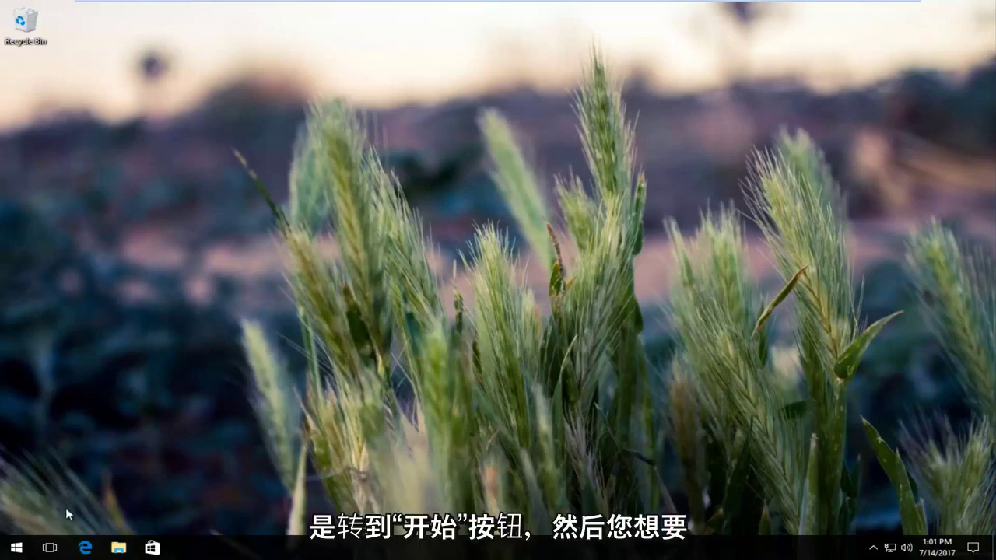
- Launch Settings from the Start menu and nudge its window slightly to the right
{"action": "left_click", "coordinate": [11, 551]}
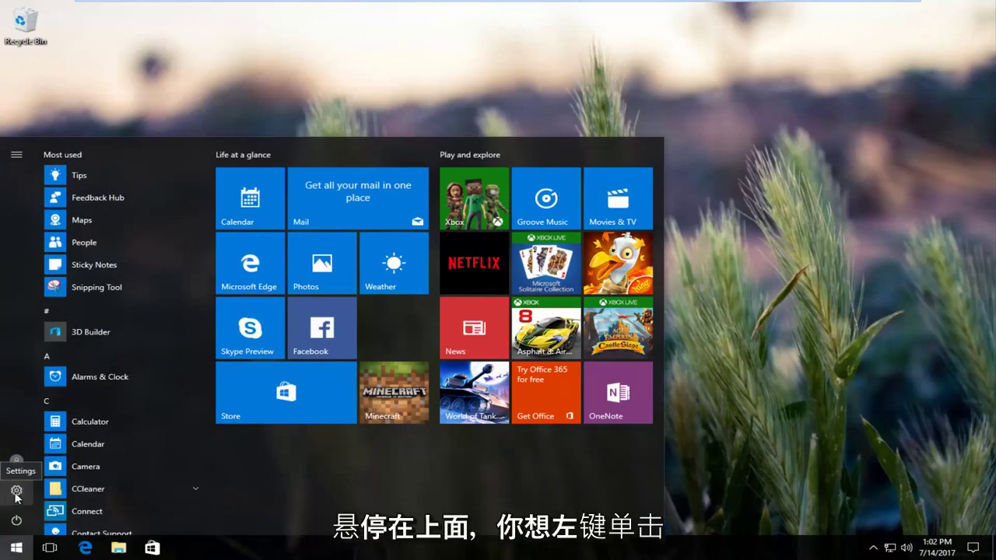
{"action": "left_click", "coordinate": [16, 491]}
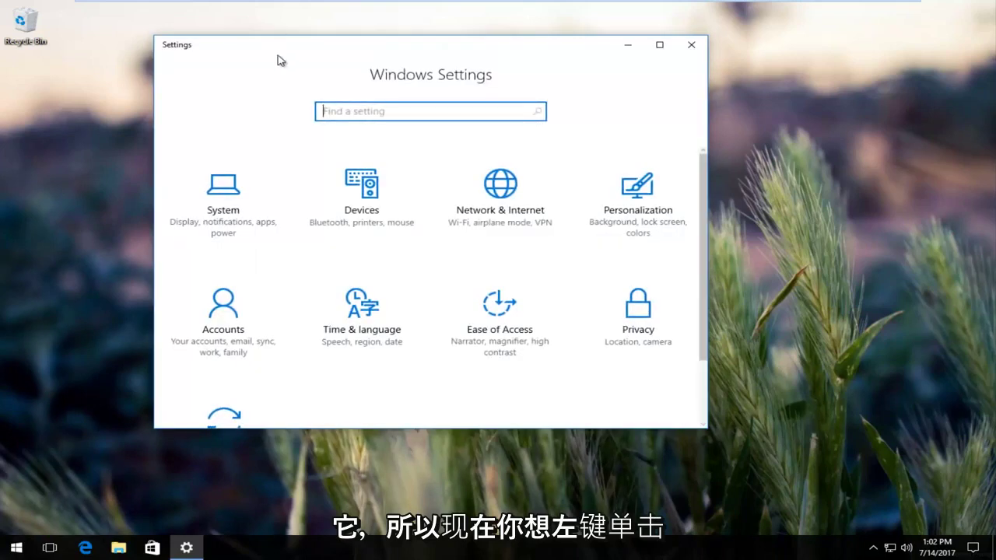
{"action": "left_click_drag", "start_coordinate": [332, 60], "coordinate": [401, 56]}
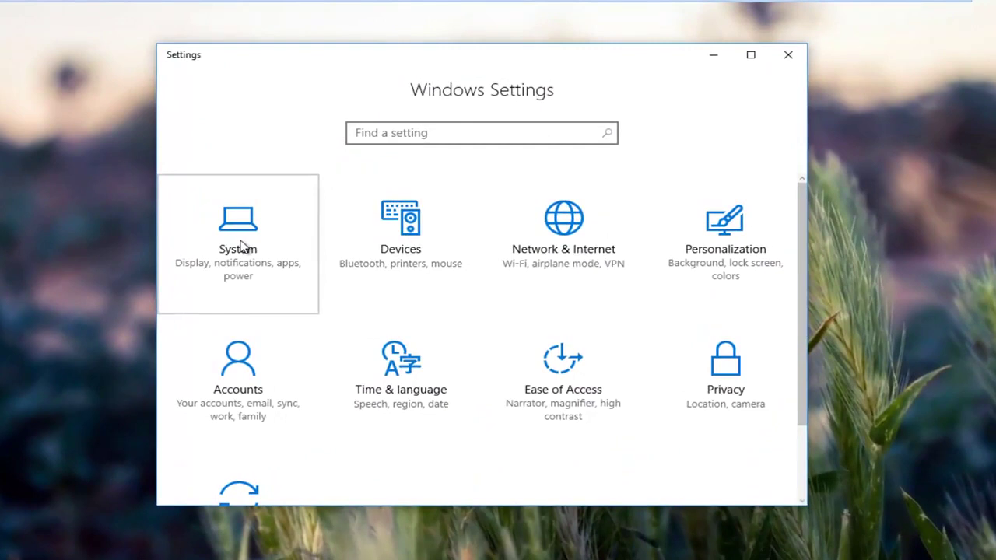
- Go to System > Notifications & actions and review the page back up to Quick actions
{"action": "left_click", "coordinate": [241, 246]}
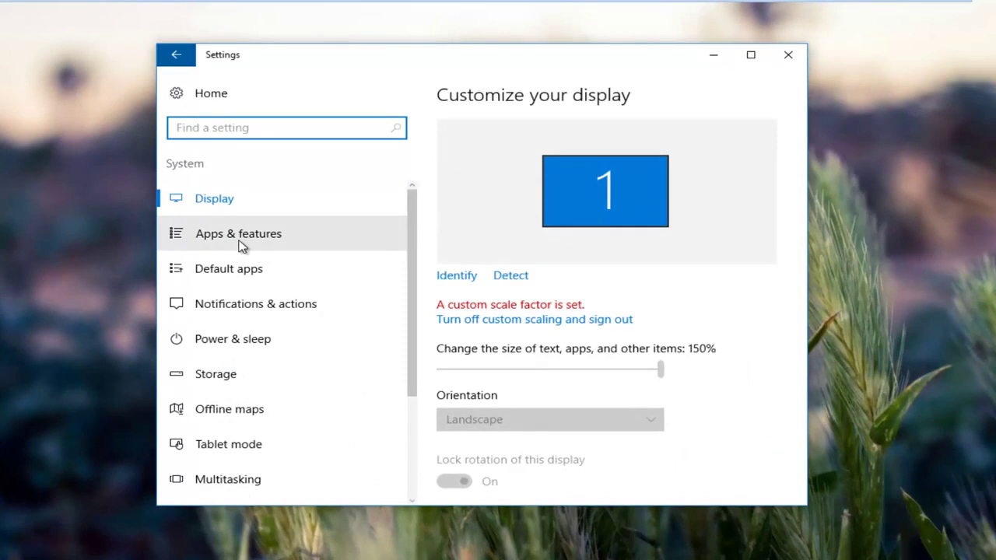
{"action": "left_click", "coordinate": [305, 306]}
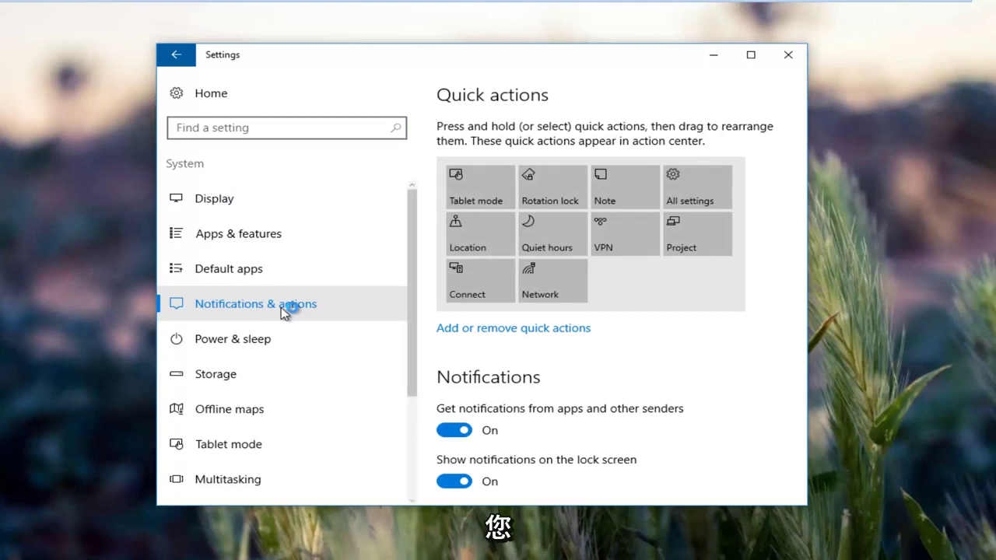
{"action": "scroll", "coordinate": [618, 284], "scroll_direction": "down", "scroll_amount": 5}
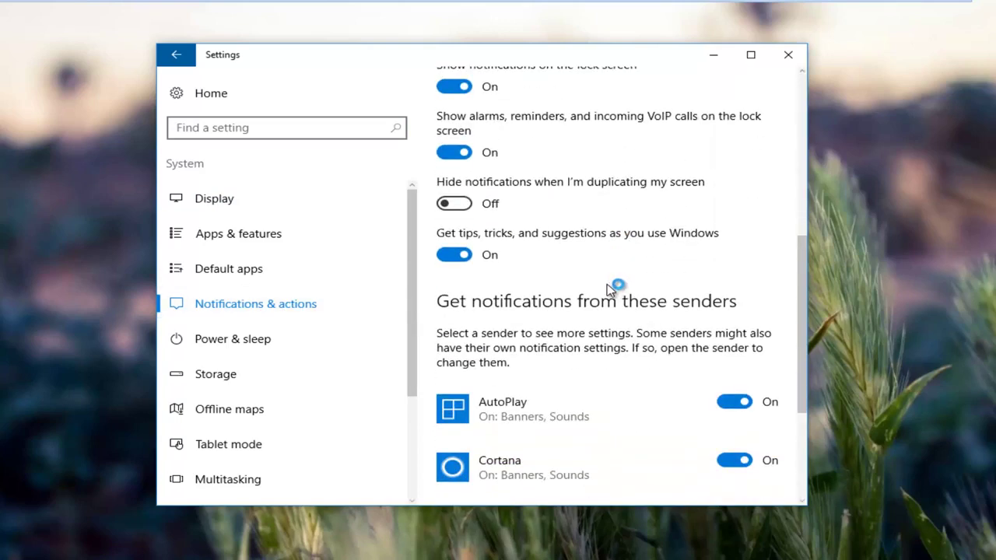
{"action": "scroll", "coordinate": [608, 289], "scroll_direction": "up", "scroll_amount": 2}
{"action": "scroll", "coordinate": [607, 288], "scroll_direction": "down", "scroll_amount": 3}
{"action": "scroll", "coordinate": [607, 288], "scroll_direction": "down", "scroll_amount": 2}
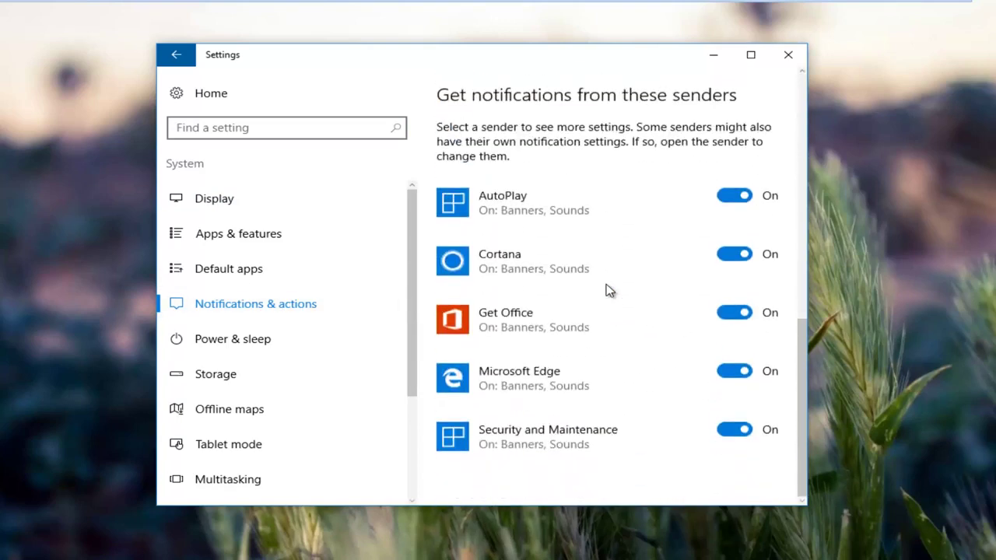
{"action": "scroll", "coordinate": [607, 290], "scroll_direction": "up", "scroll_amount": 5}
{"action": "scroll", "coordinate": [544, 300], "scroll_direction": "up", "scroll_amount": 2}
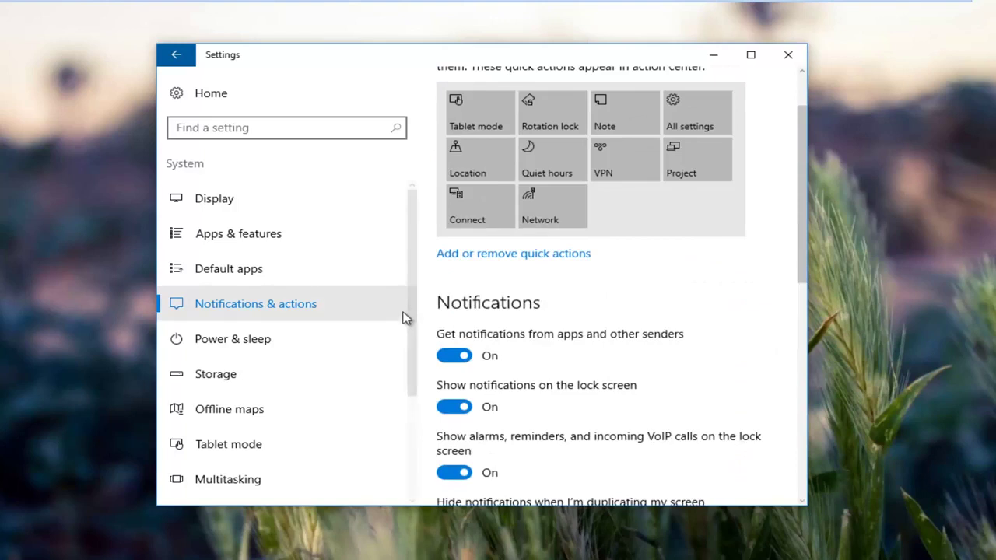
{"action": "scroll", "coordinate": [609, 247], "scroll_direction": "up", "scroll_amount": 1}
{"action": "scroll", "coordinate": [609, 247], "scroll_direction": "up", "scroll_amount": 1}
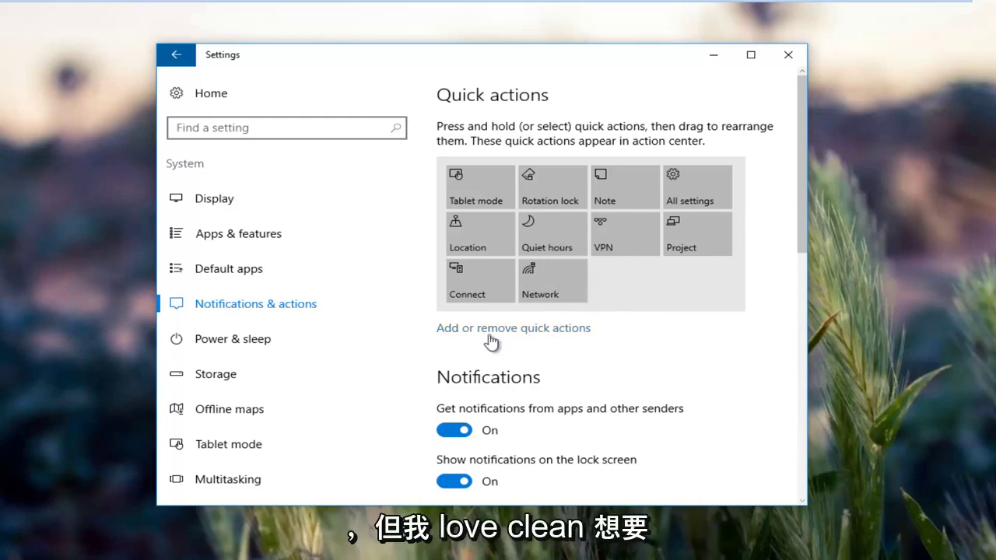
- Toggle Rotation lock off and on in the quick actions list, leaving all on, then close Settings
{"action": "left_click", "coordinate": [521, 336]}
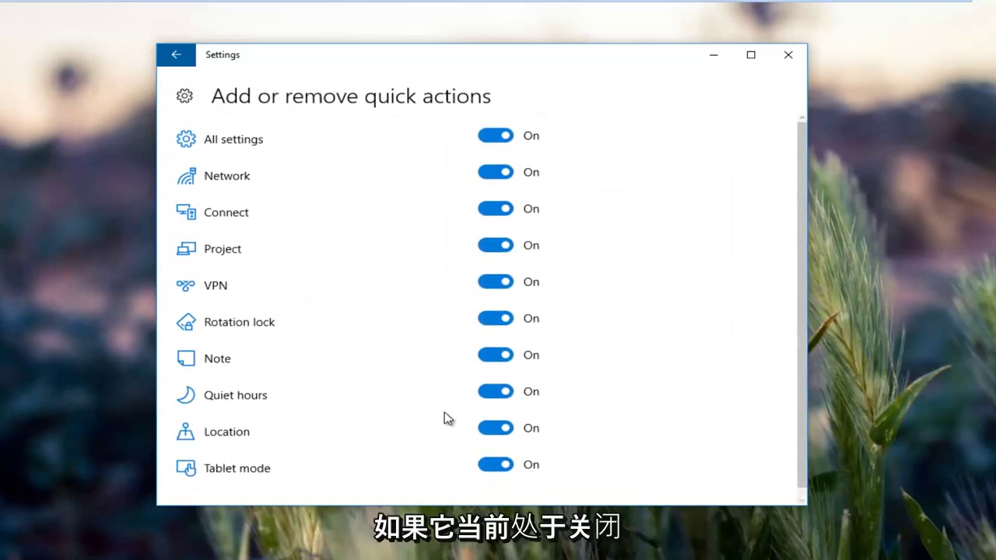
{"action": "left_click", "coordinate": [497, 328]}
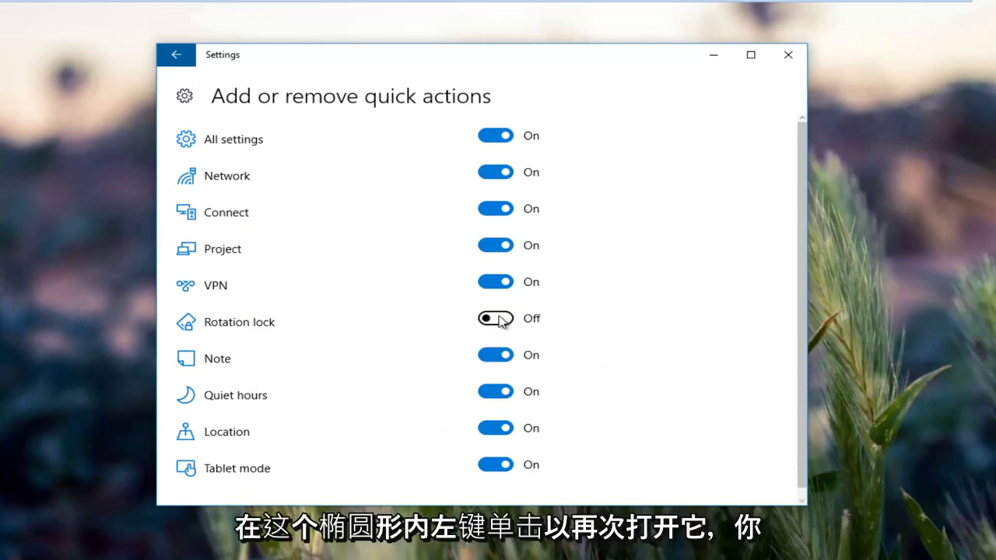
{"action": "left_click", "coordinate": [498, 321]}
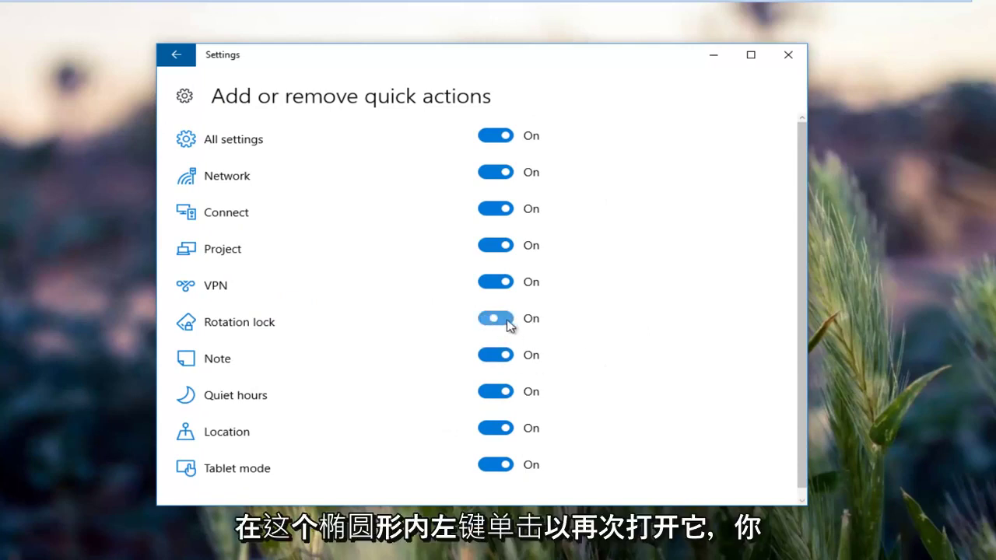
{"action": "left_click", "coordinate": [173, 56]}
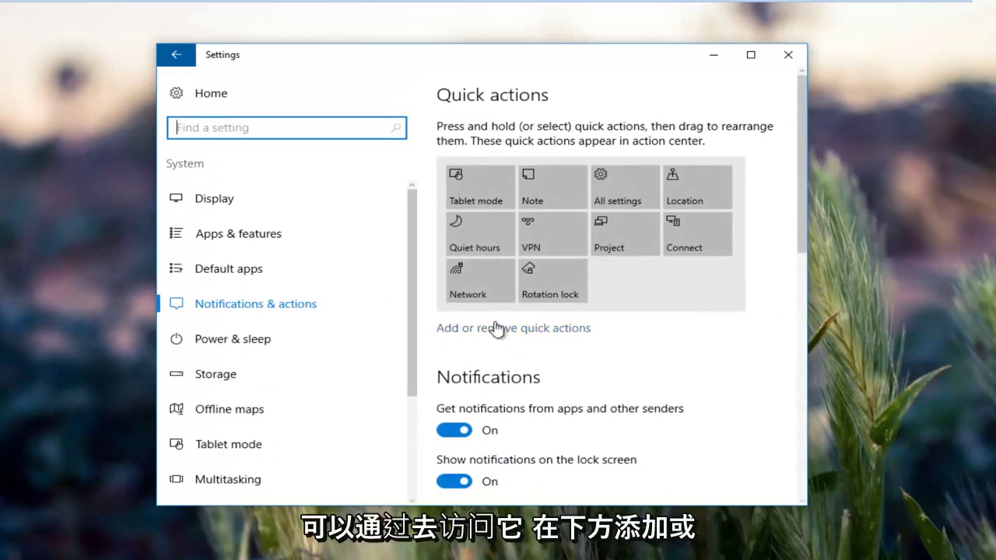
{"action": "left_click", "coordinate": [467, 330]}
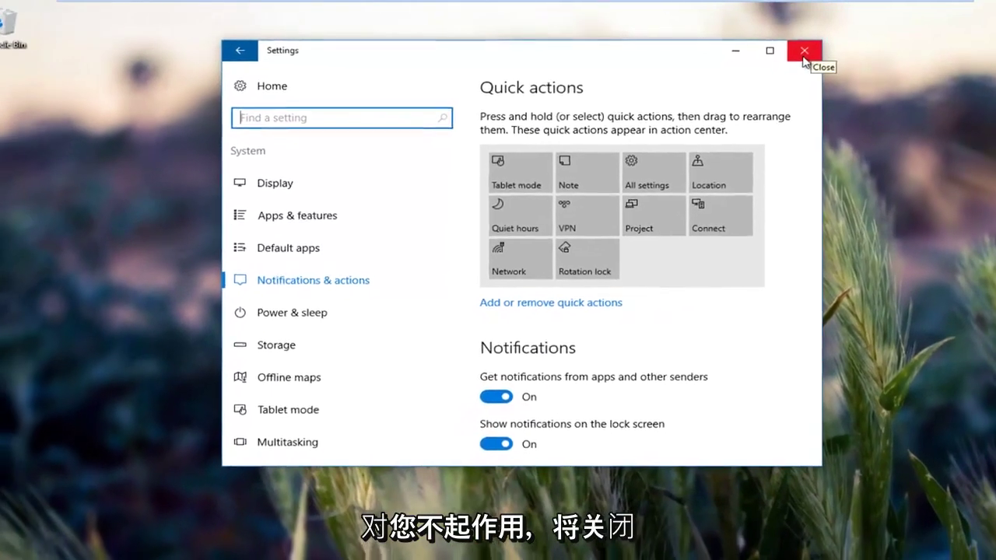
{"action": "left_click", "coordinate": [806, 54]}
- Search the Start menu for 'device manager' and launch Device Manager
{"action": "key", "text": "super"}
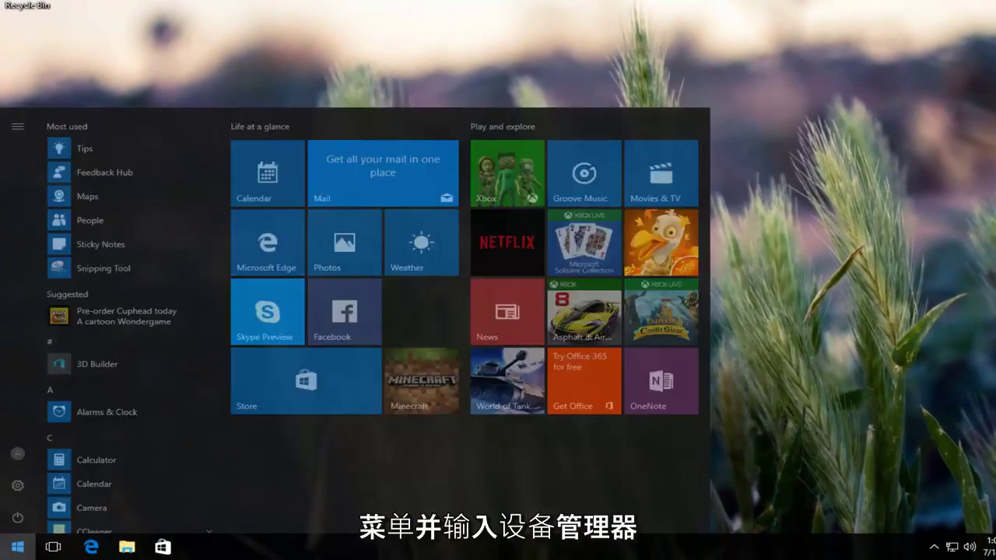
{"action": "type", "text": "devic"}
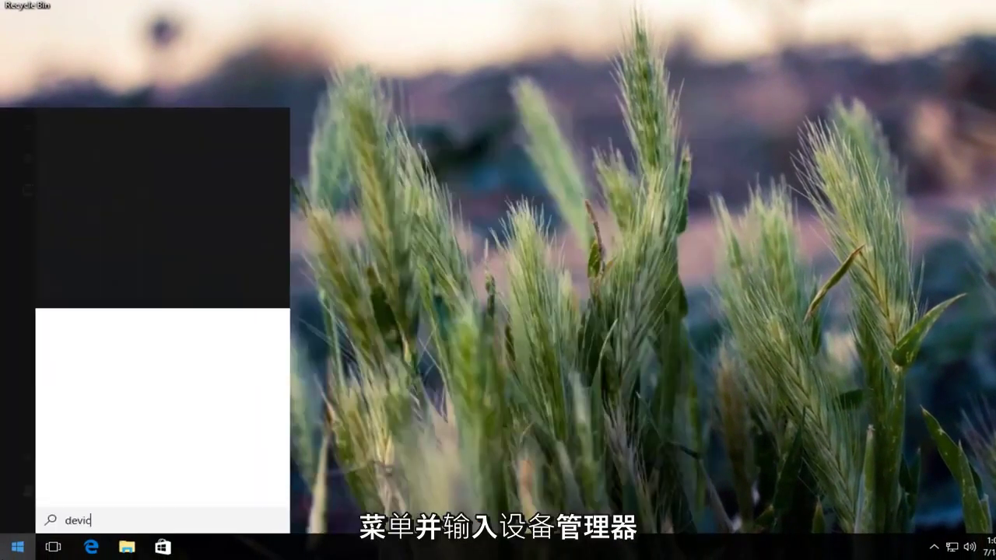
{"action": "type", "text": "e manager"}
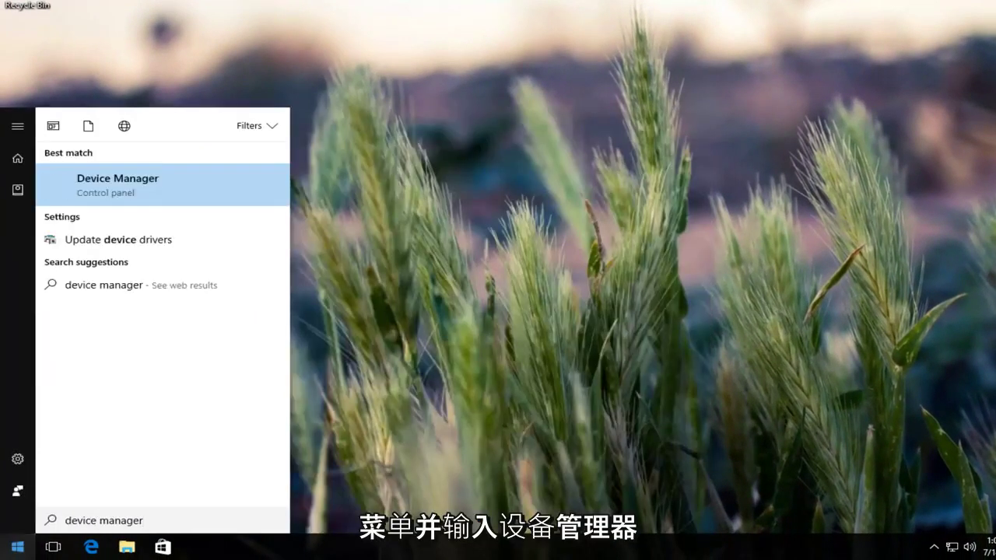
{"action": "left_click", "coordinate": [117, 187]}
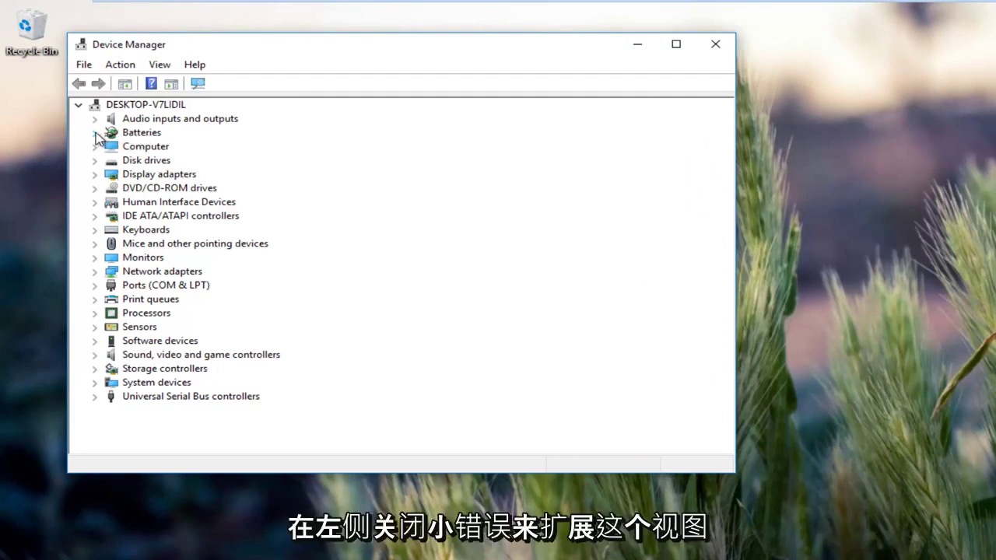
- Expand Batteries and check the Microsoft AC Adapter's properties status and right-click options
{"action": "left_click", "coordinate": [94, 133]}
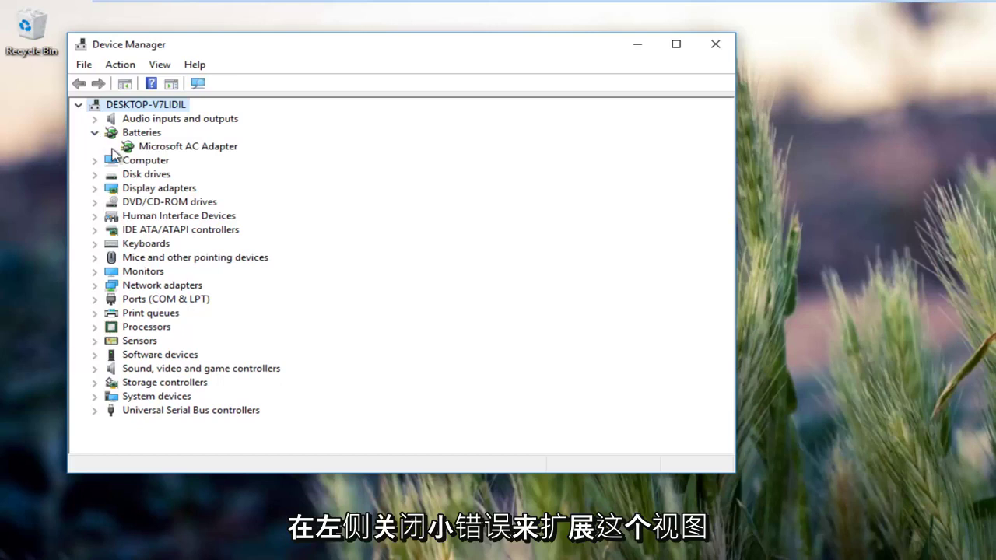
{"action": "left_click", "coordinate": [166, 147]}
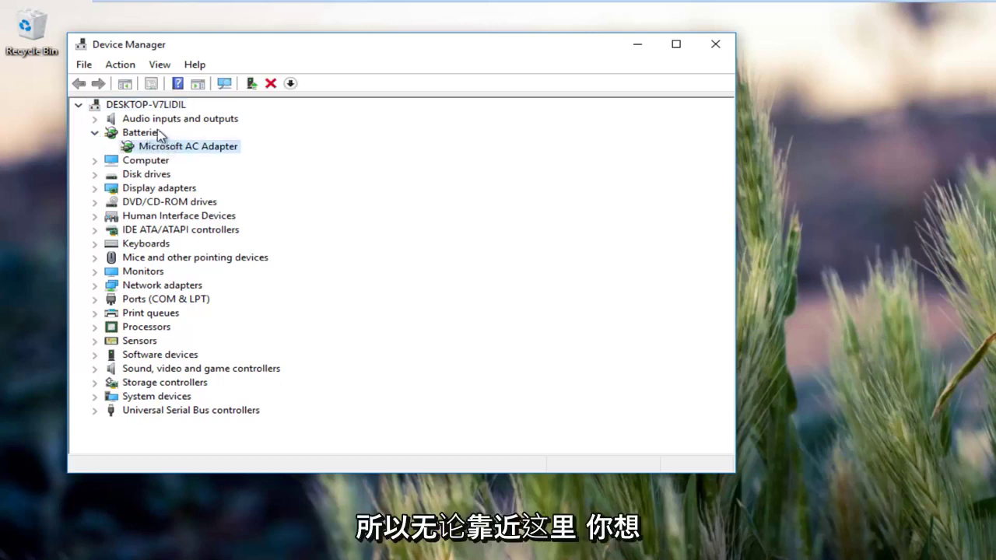
{"action": "double_click", "coordinate": [164, 148]}
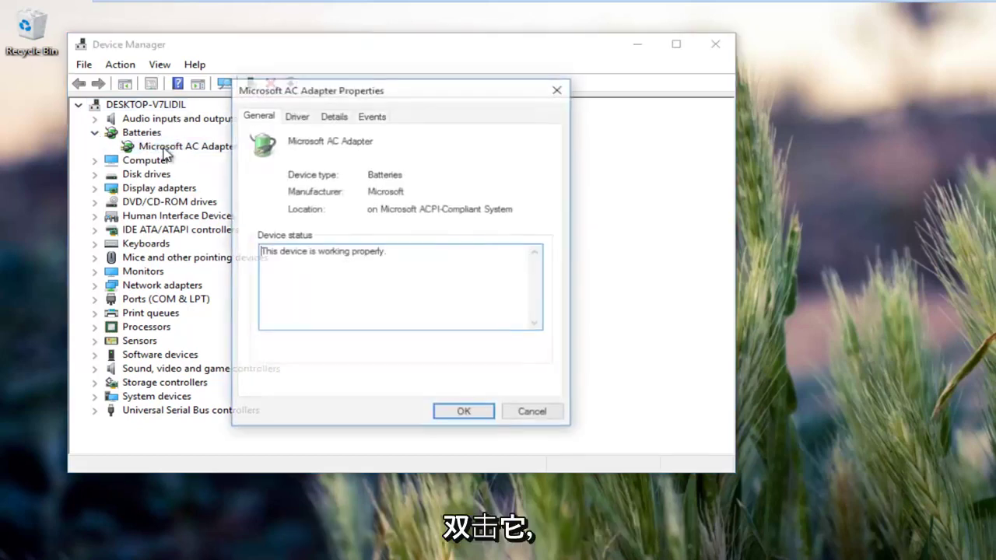
{"action": "left_click", "coordinate": [558, 88]}
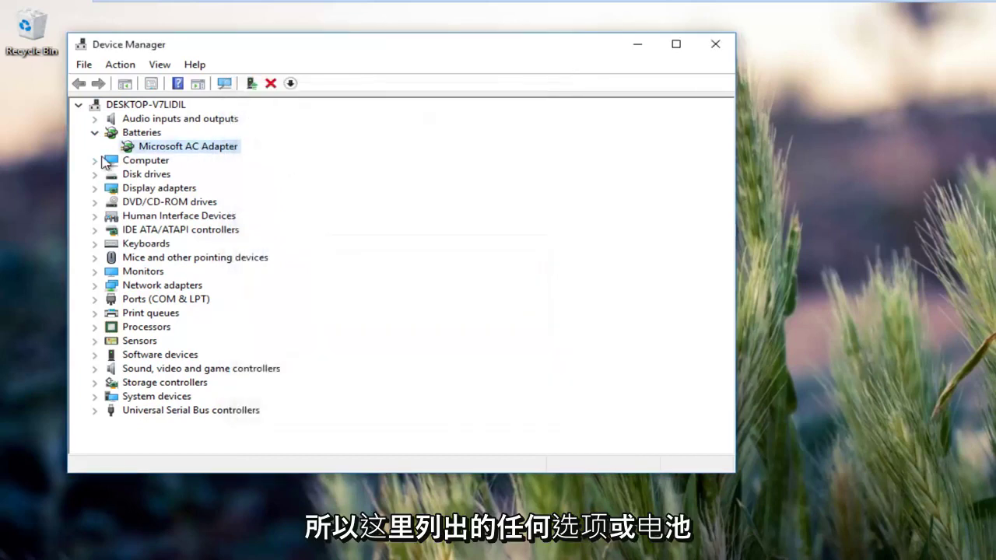
{"action": "right_click", "coordinate": [148, 151]}
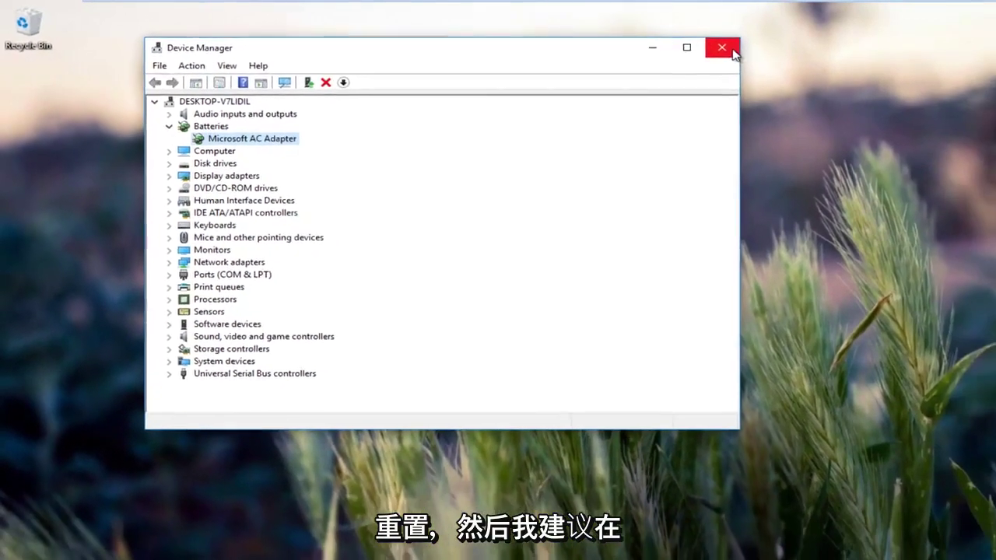
- Close the Device Manager window, returning to the empty Windows desktop
{"action": "left_click", "coordinate": [724, 48]}
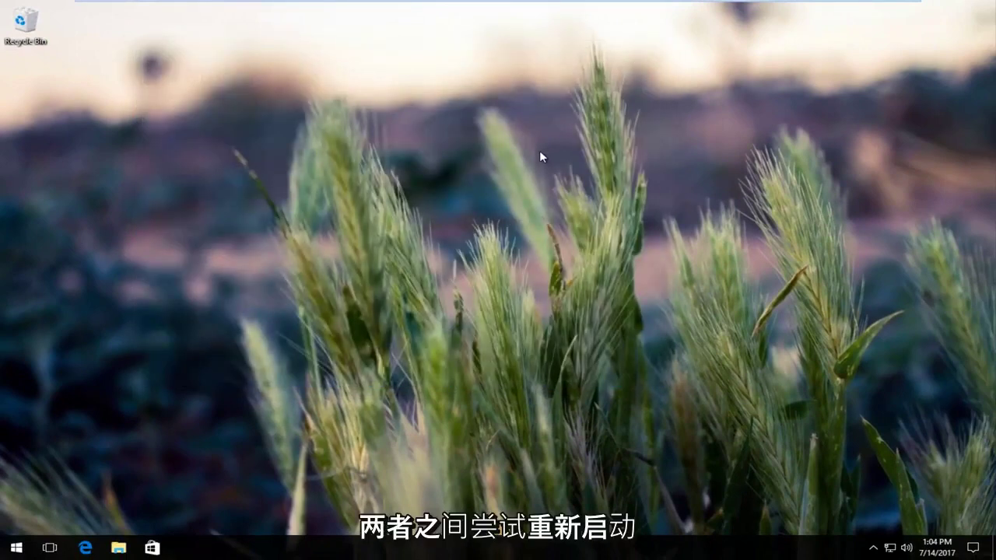